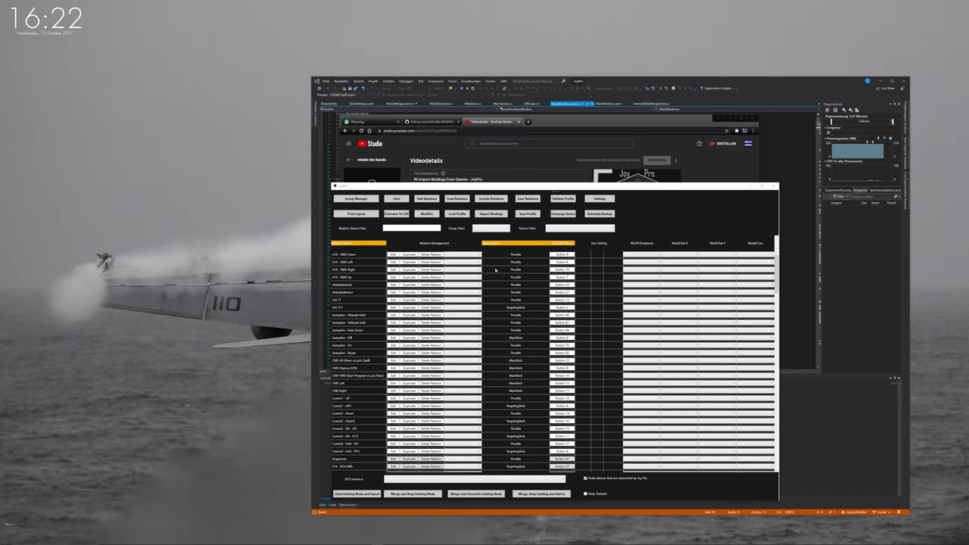
# Select the A/J TT1 relation and scroll through the relation list
pyautogui.click(522, 308)
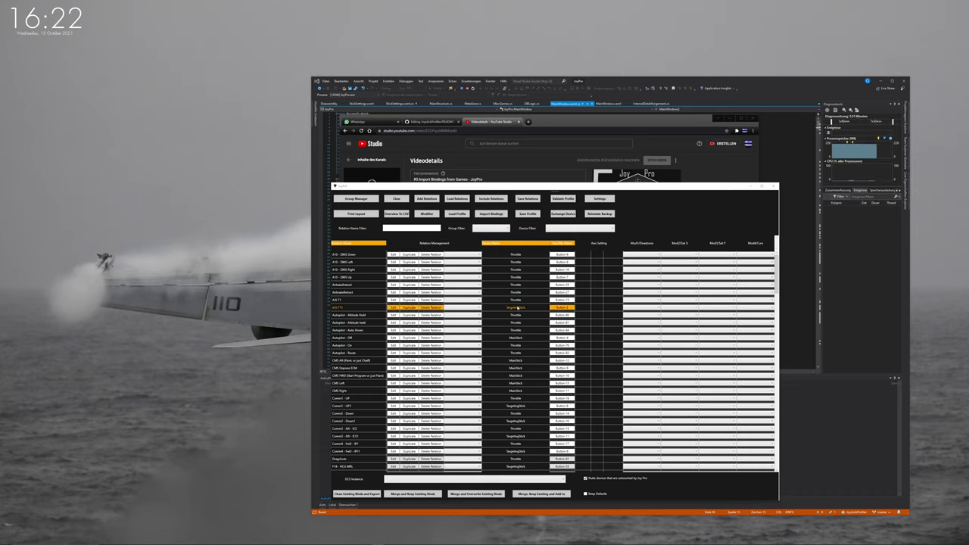
pyautogui.scroll(-7, 519, 306)
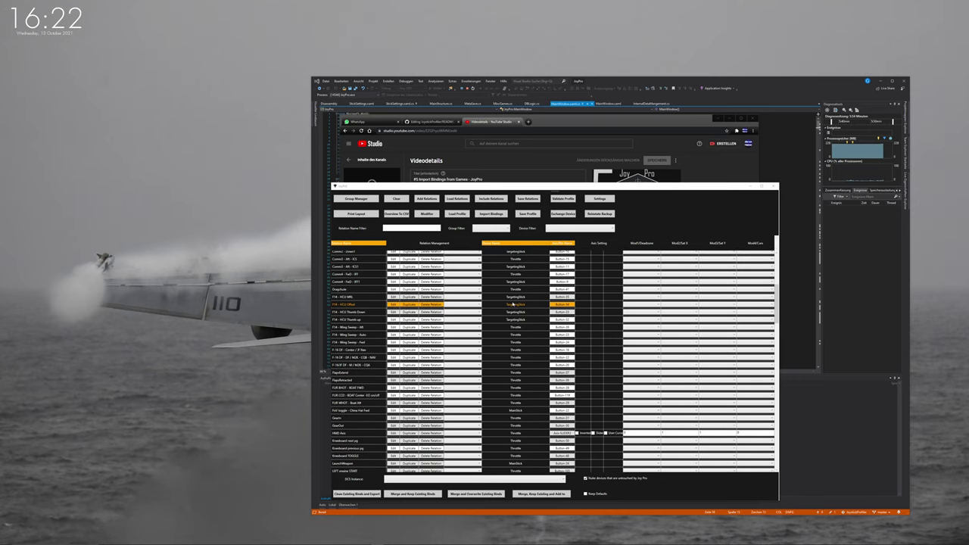
pyautogui.scroll(-15, 514, 304)
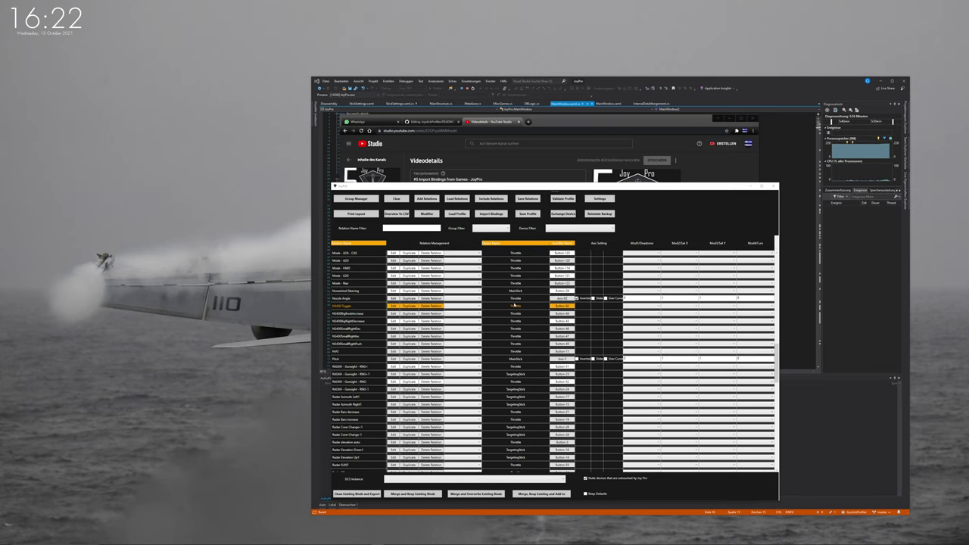
pyautogui.scroll(-4, 515, 306)
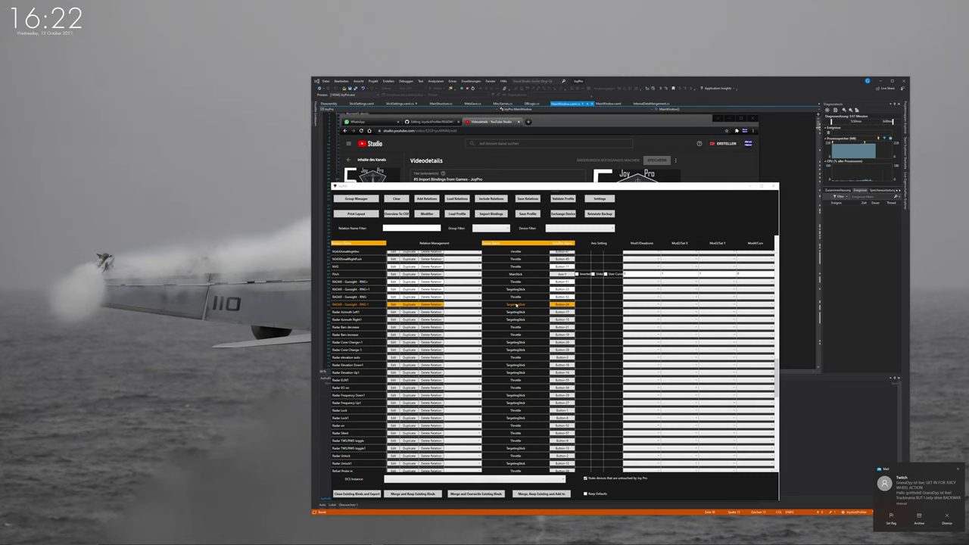
pyautogui.scroll(20, 515, 305)
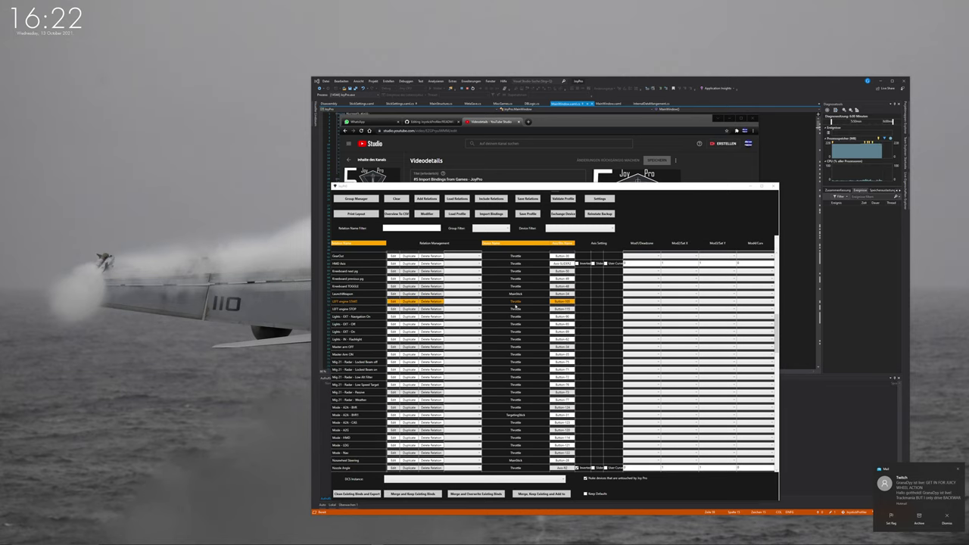
pyautogui.scroll(15, 515, 306)
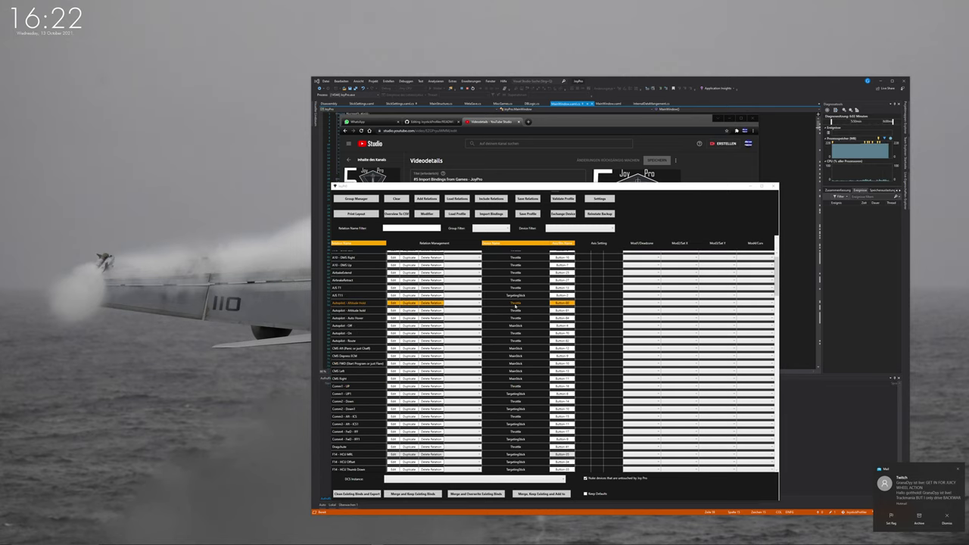
pyautogui.scroll(2, 515, 305)
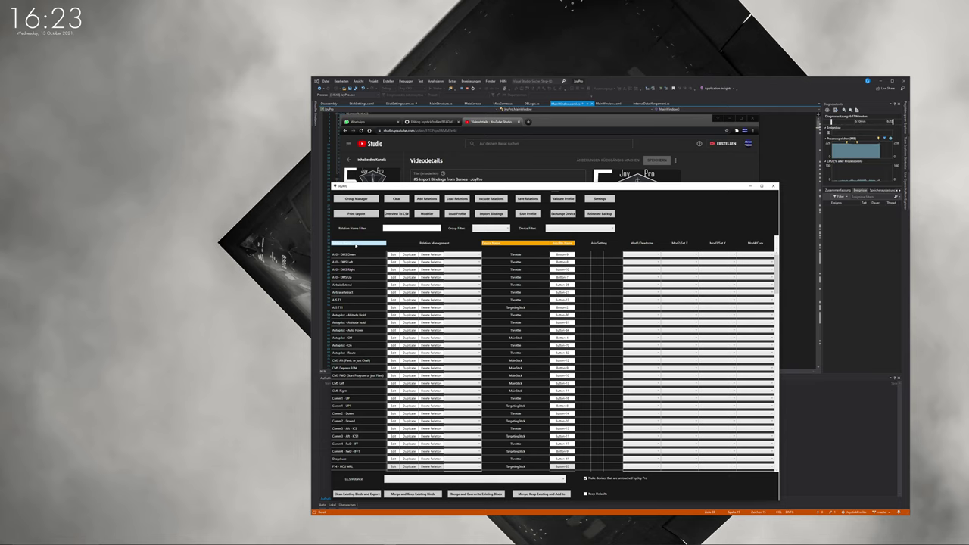
# Try name, button and device sorts, ending sorted by device name with MainStick first
pyautogui.click(355, 244)
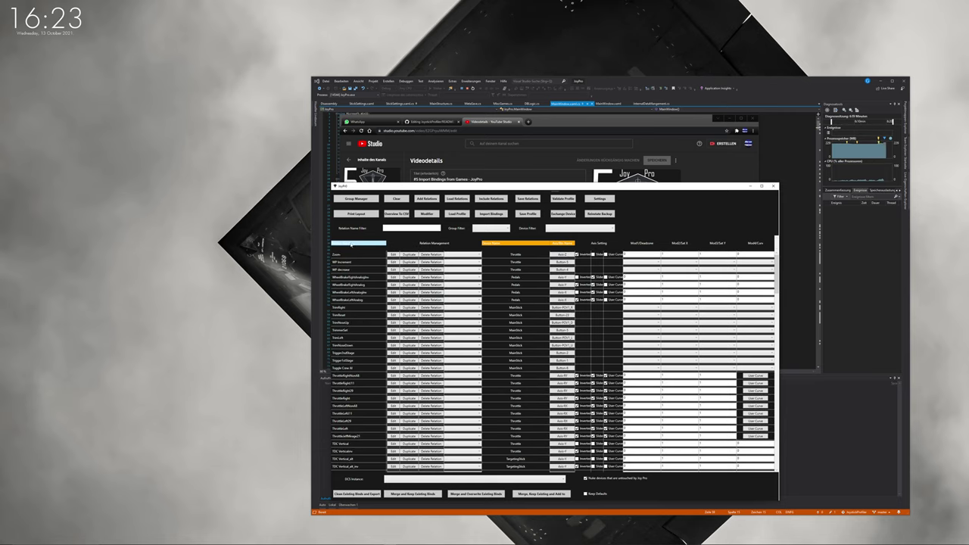
pyautogui.click(350, 244)
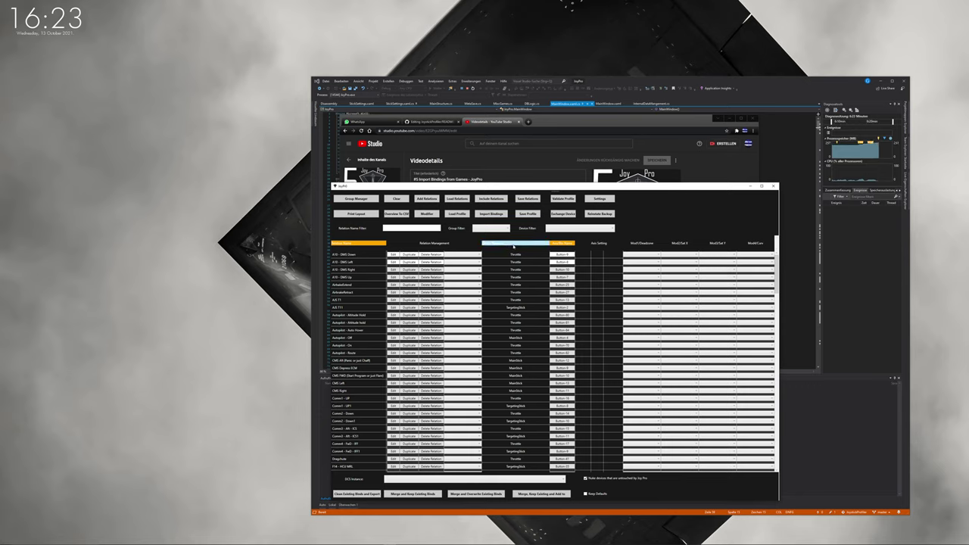
pyautogui.click(517, 245)
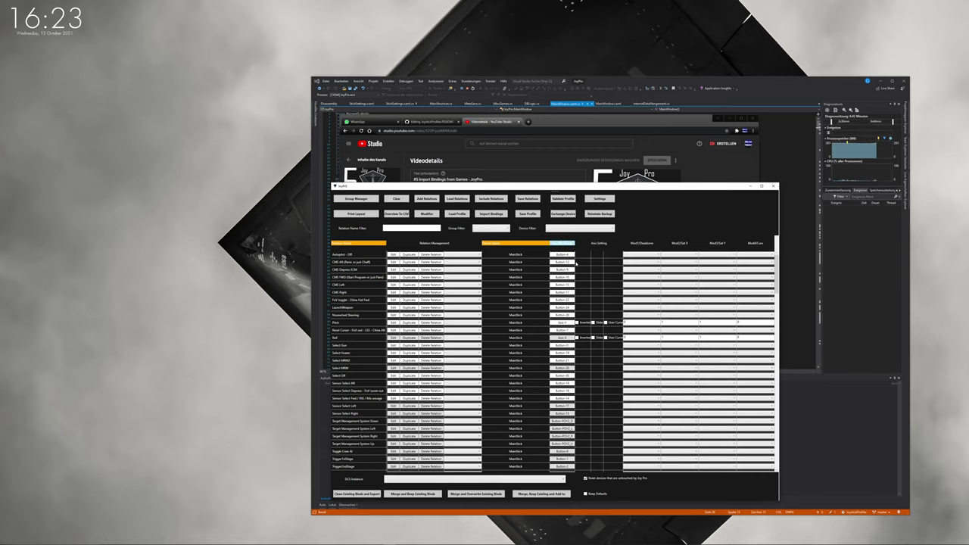
pyautogui.click(562, 243)
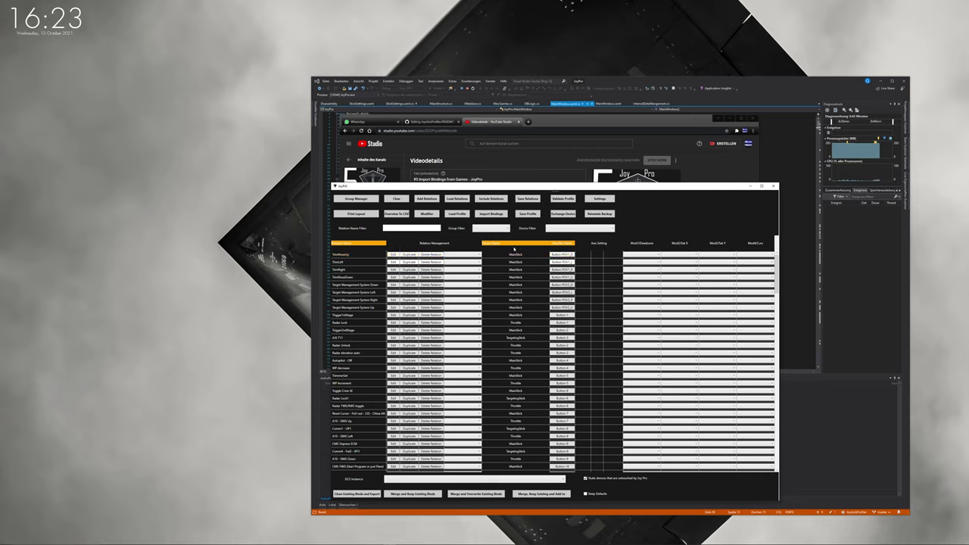
pyautogui.click(530, 243)
pyautogui.click(568, 354)
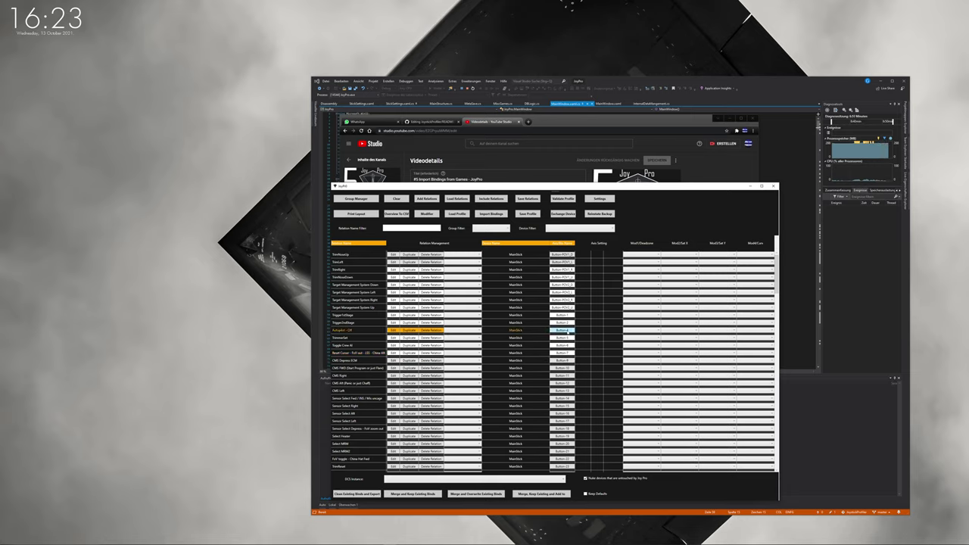
pyautogui.scroll(-3, 517, 321)
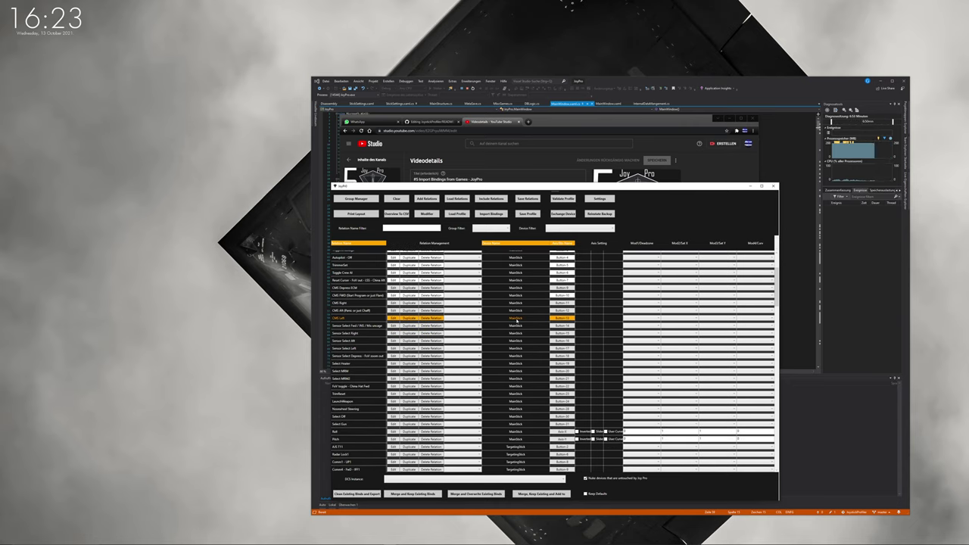
pyautogui.scroll(-8, 517, 321)
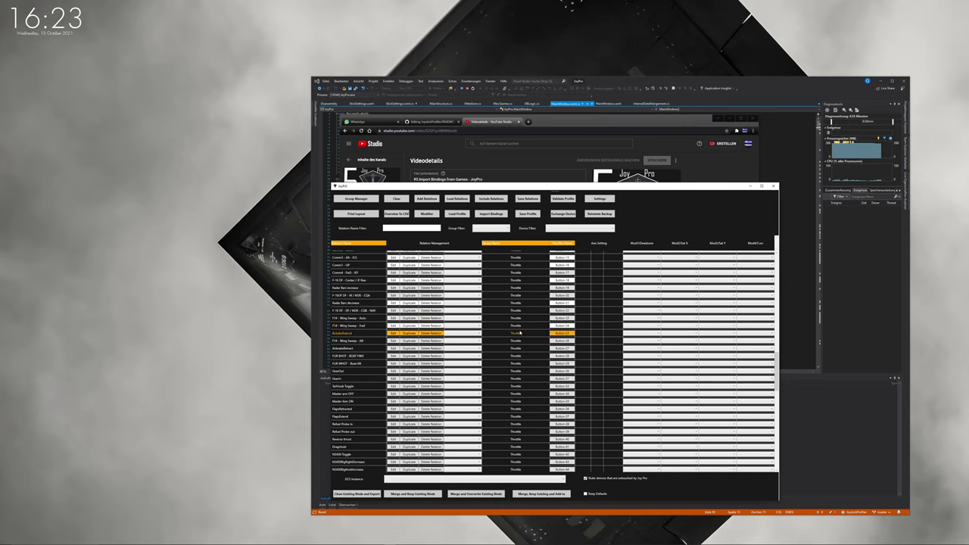
pyautogui.scroll(-20, 518, 333)
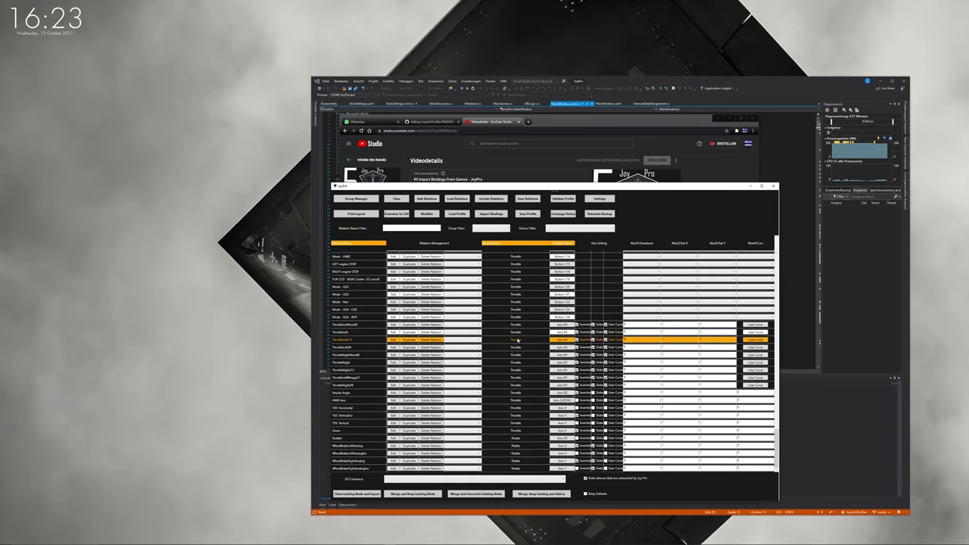
pyautogui.scroll(20, 518, 342)
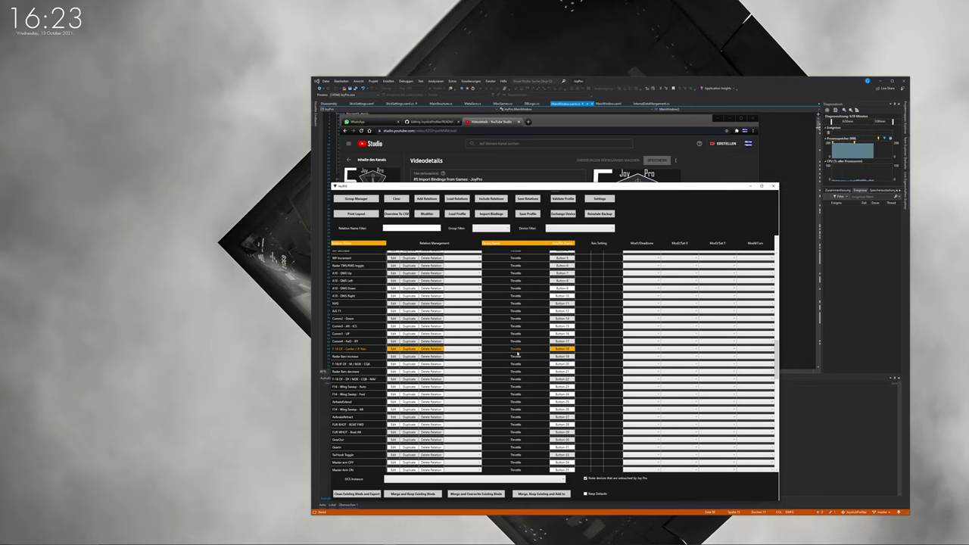
pyautogui.scroll(15, 518, 352)
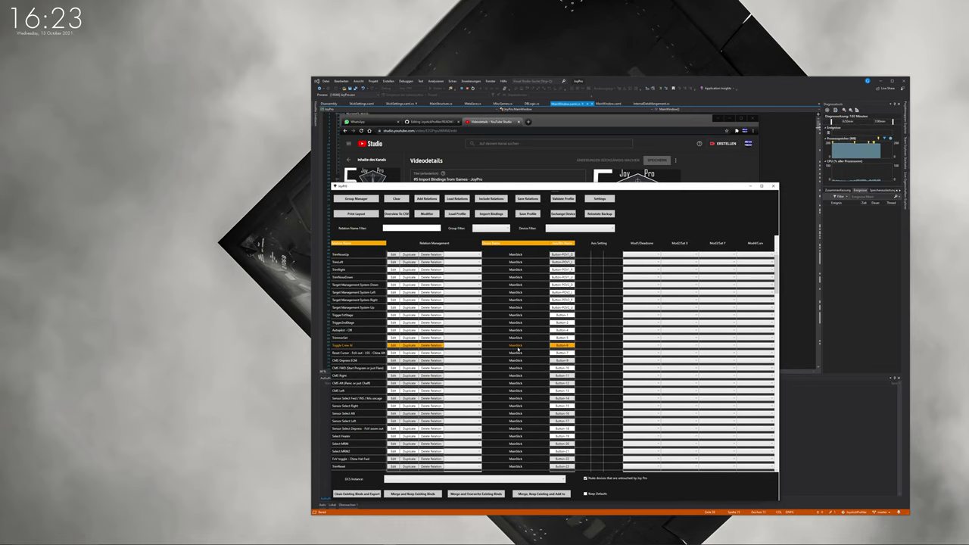
# Change the MainStick device alias to MainStickRKB
pyautogui.click(516, 284)
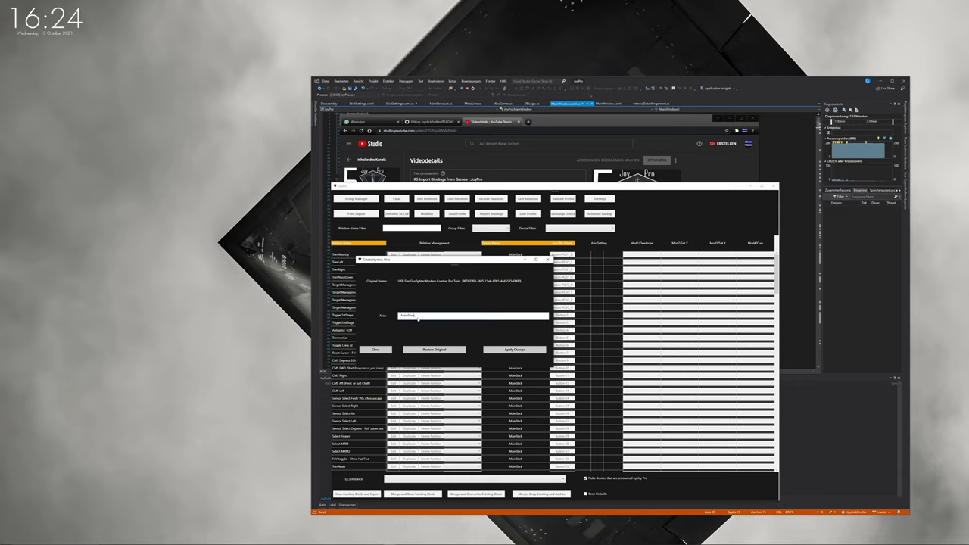
pyautogui.write('R')
pyautogui.write('KB')
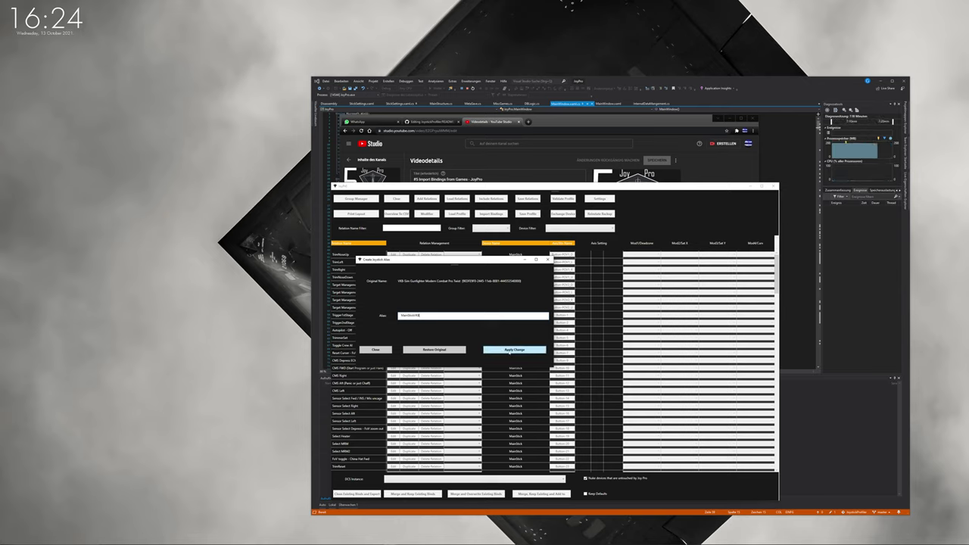
pyautogui.click(509, 352)
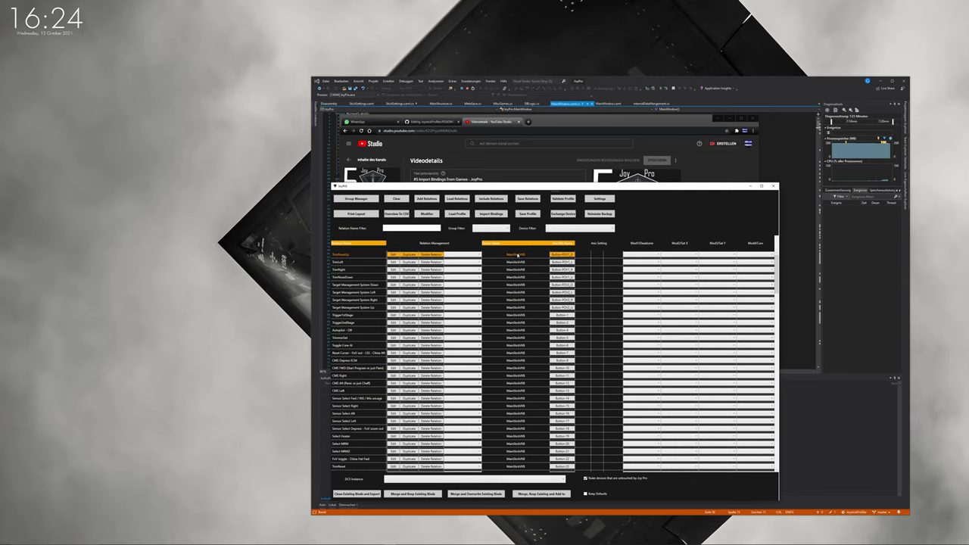
# Restore the Gunfighter's original device name, then alias it MainStick again
pyautogui.click(519, 256)
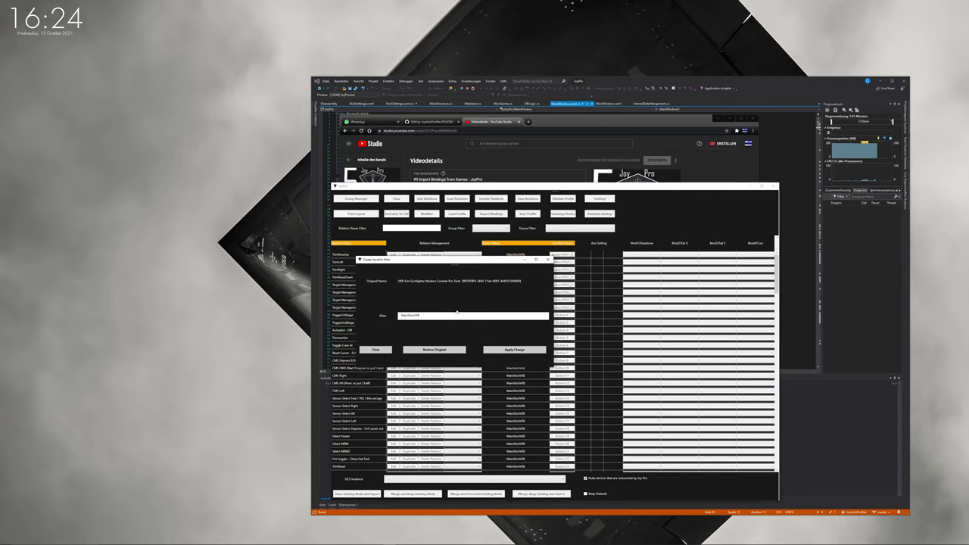
pyautogui.click(429, 351)
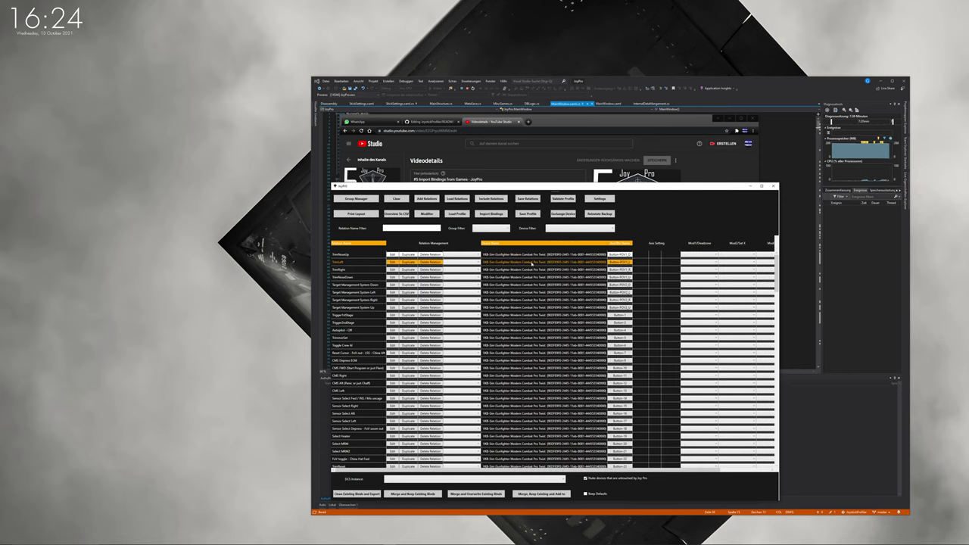
pyautogui.doubleClick(533, 261)
pyautogui.write('MainStick')
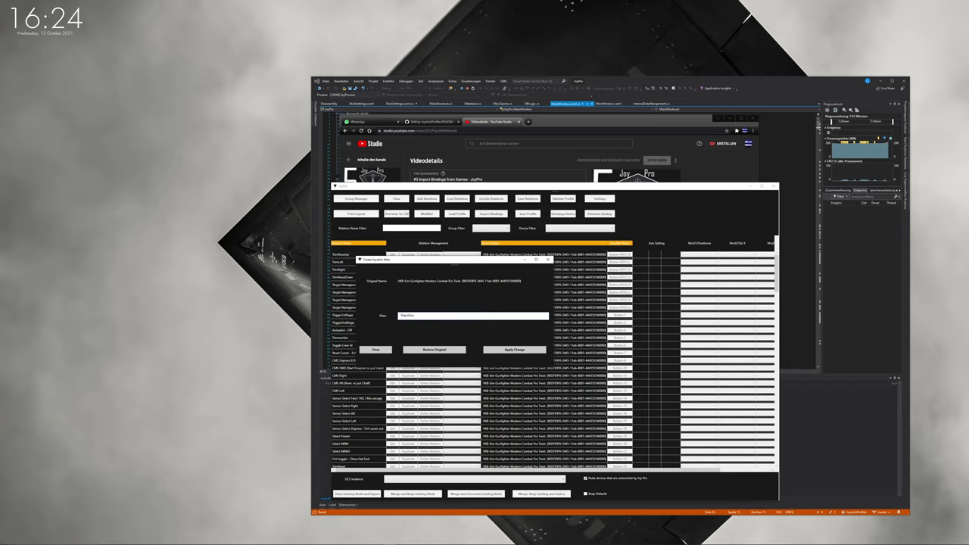
pyautogui.click(496, 351)
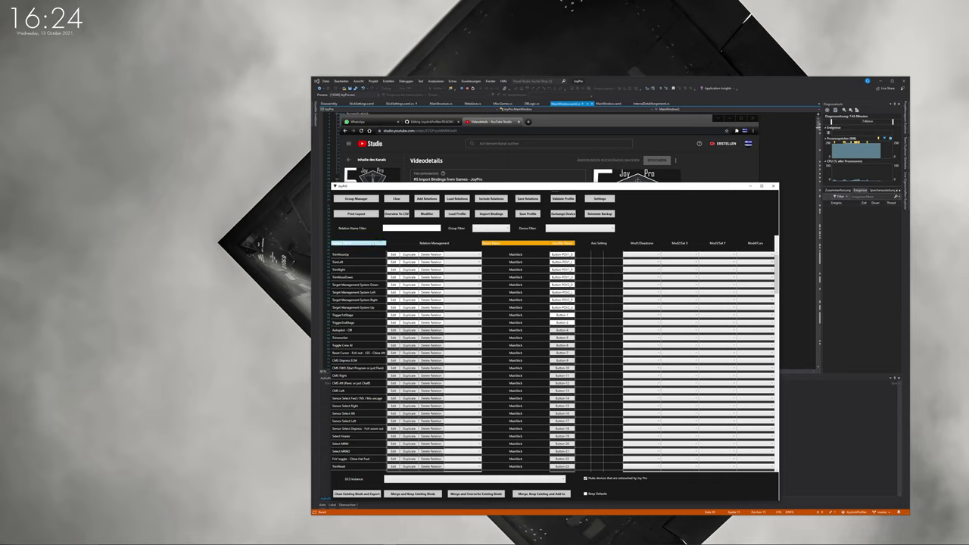
# Sort relations by name, filter Relation Name by 'Autopilot', then select the filter text
pyautogui.click(362, 246)
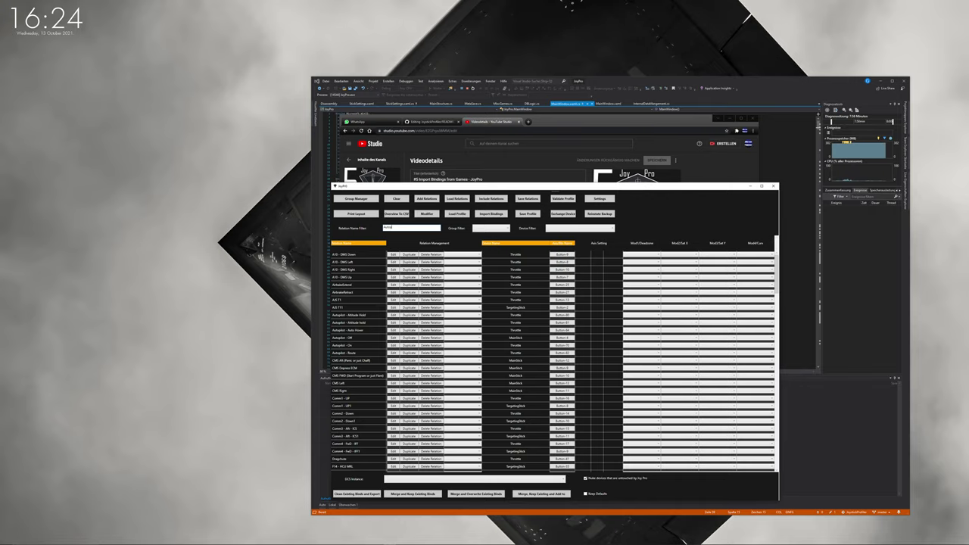
pyautogui.write('Autopilot')
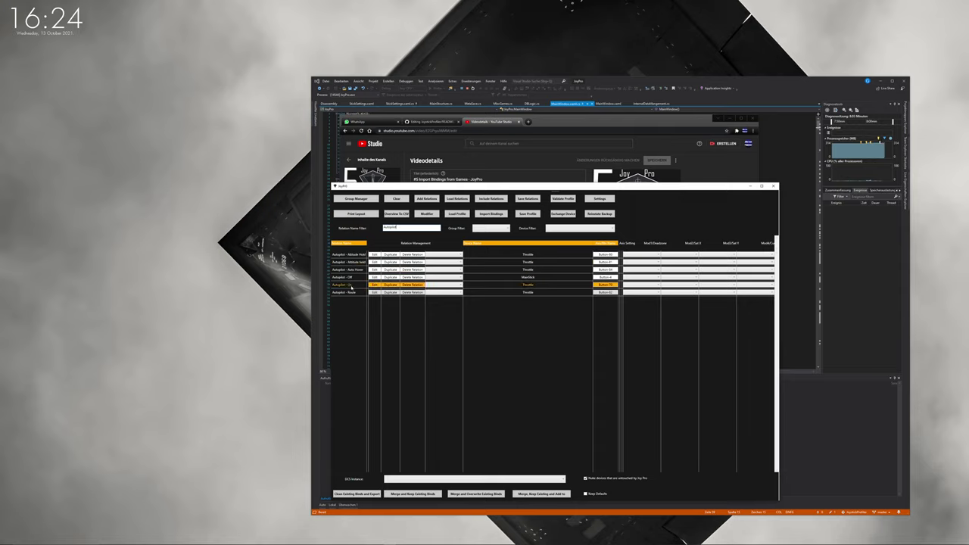
pyautogui.doubleClick(412, 227)
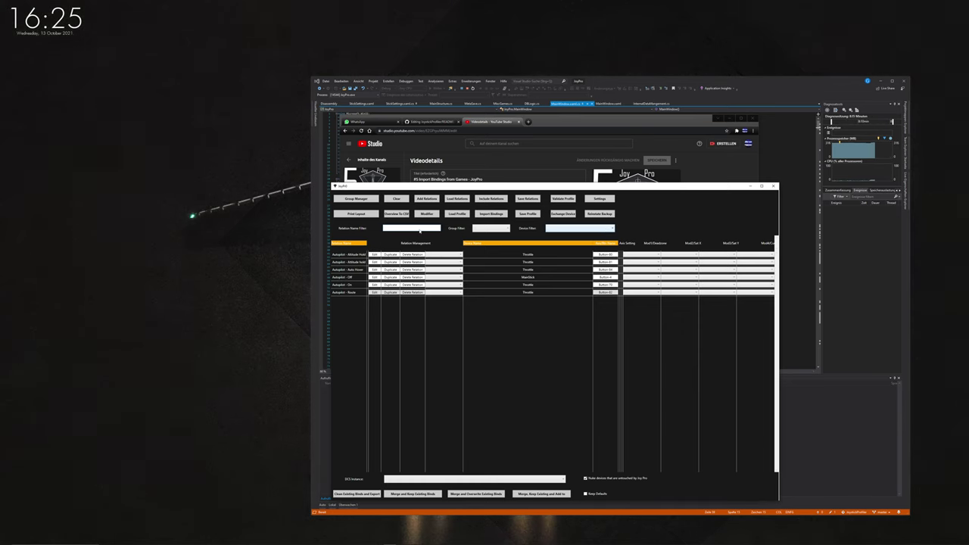
# Set the device filter to show only MainStick relations
pyautogui.click(576, 228)
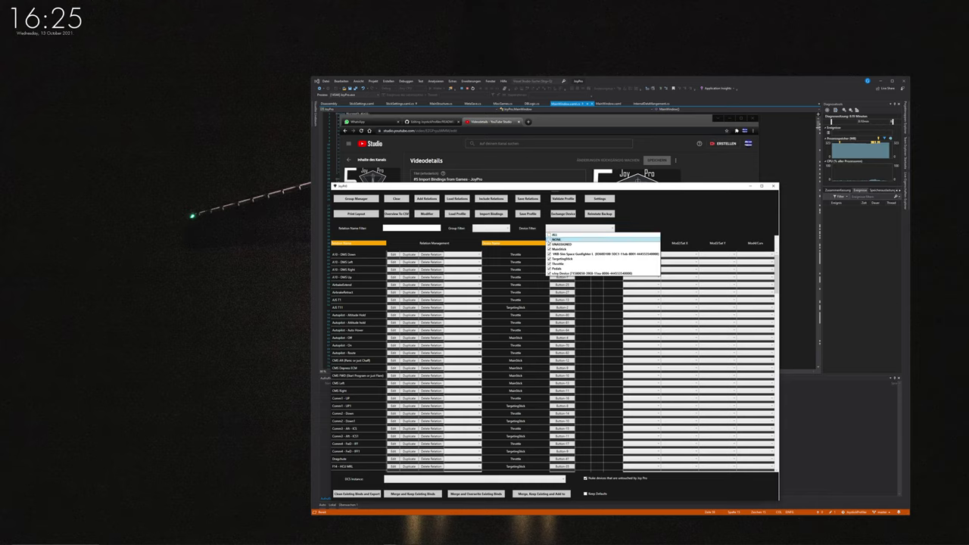
pyautogui.click(557, 240)
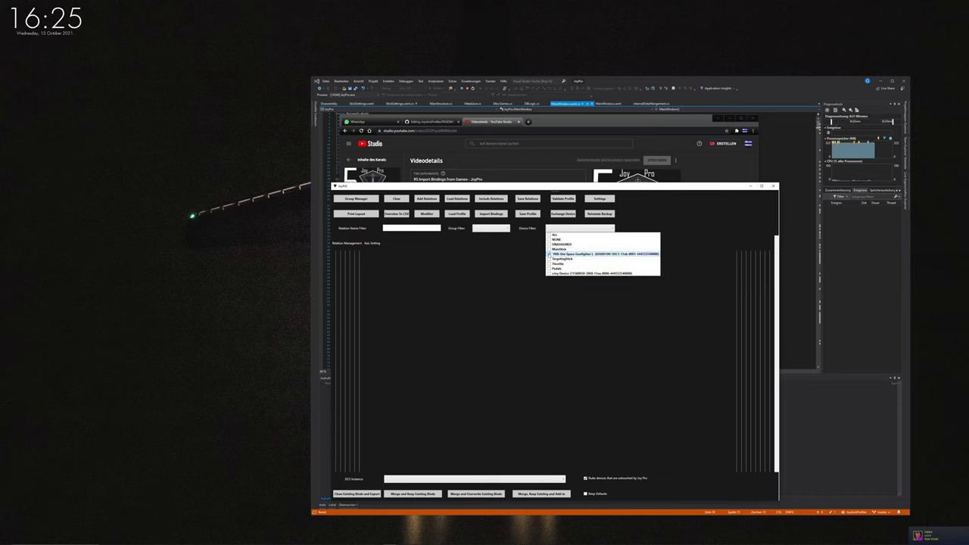
pyautogui.click(556, 249)
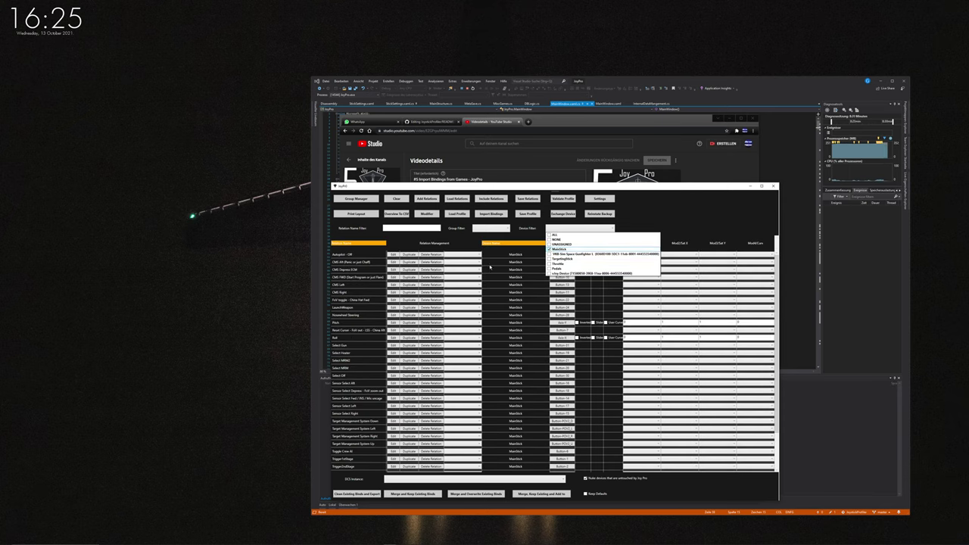
pyautogui.click(530, 313)
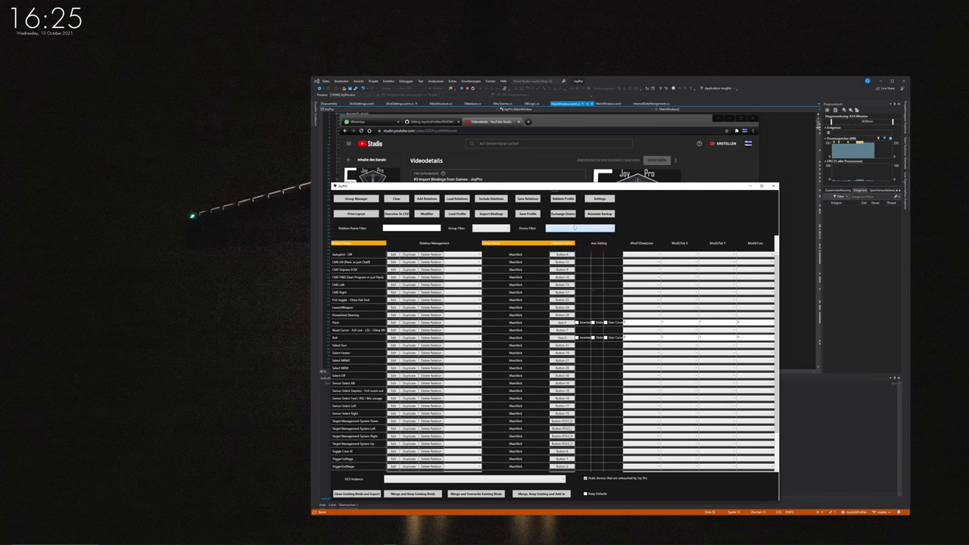
pyautogui.scroll(-2, 519, 321)
pyautogui.scroll(2, 512, 330)
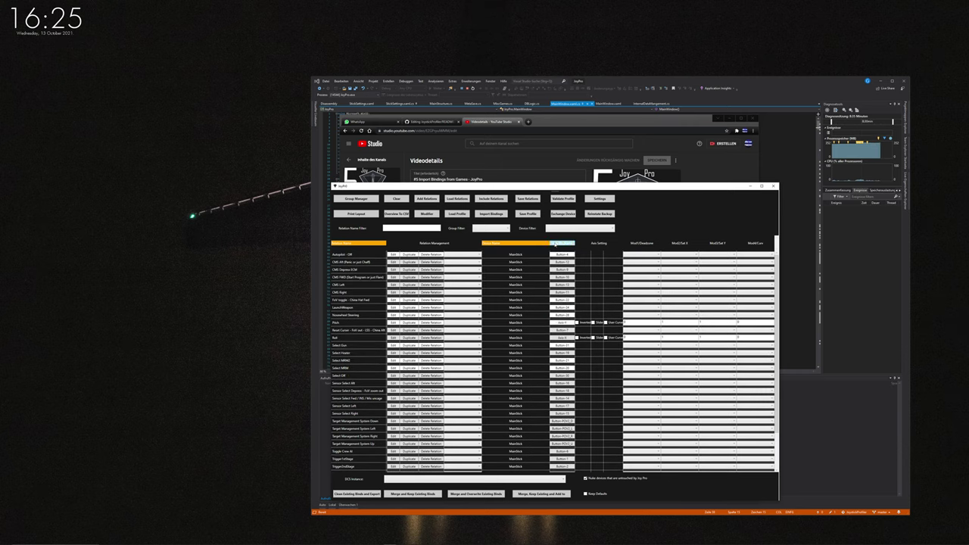
# Set the device filter back to ALL devices
pyautogui.click(579, 227)
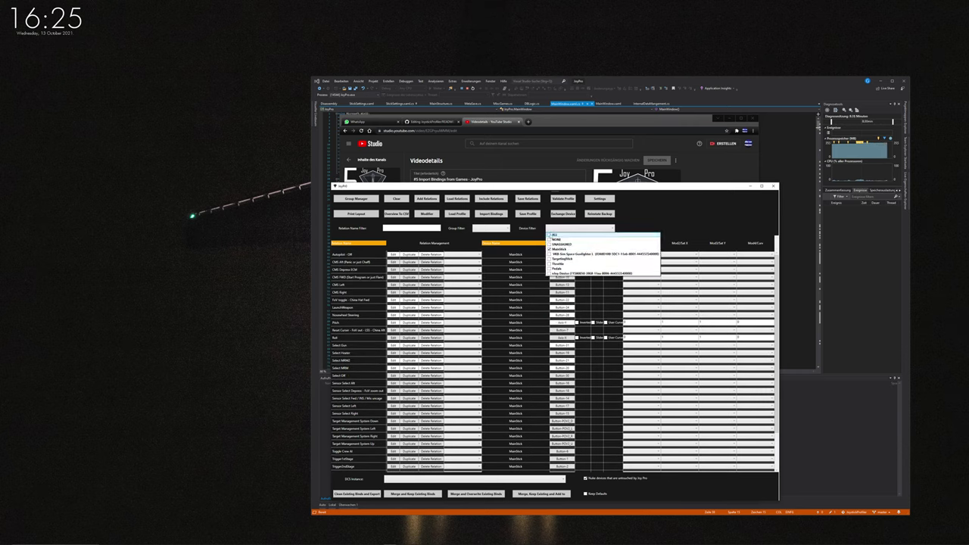
pyautogui.click(556, 234)
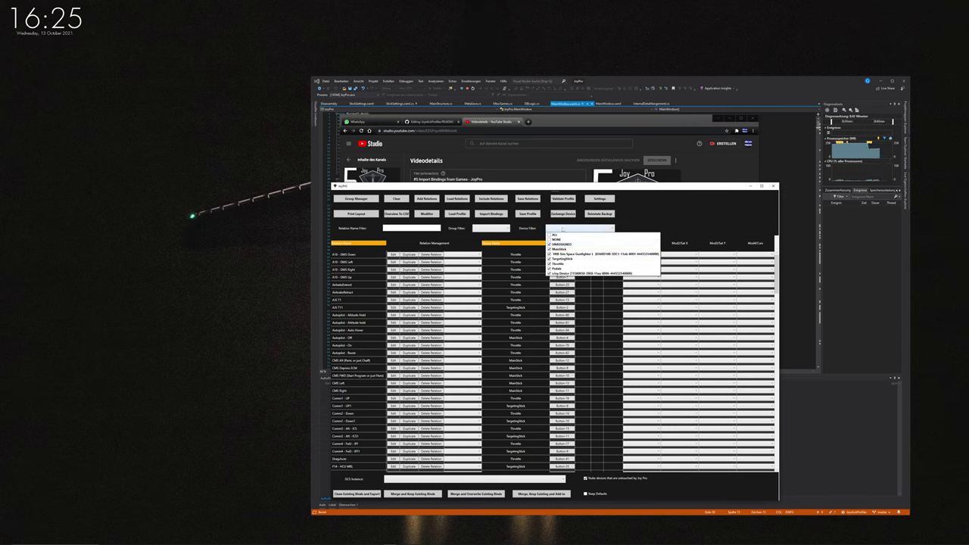
pyautogui.click(562, 228)
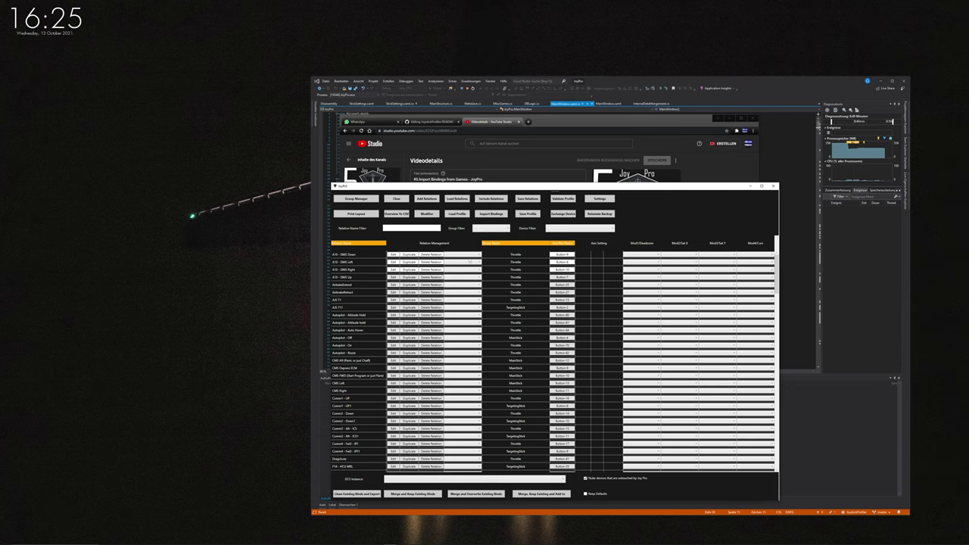
# Add a group named NewGroup in the Group Manager, then close the manager
pyautogui.click(348, 198)
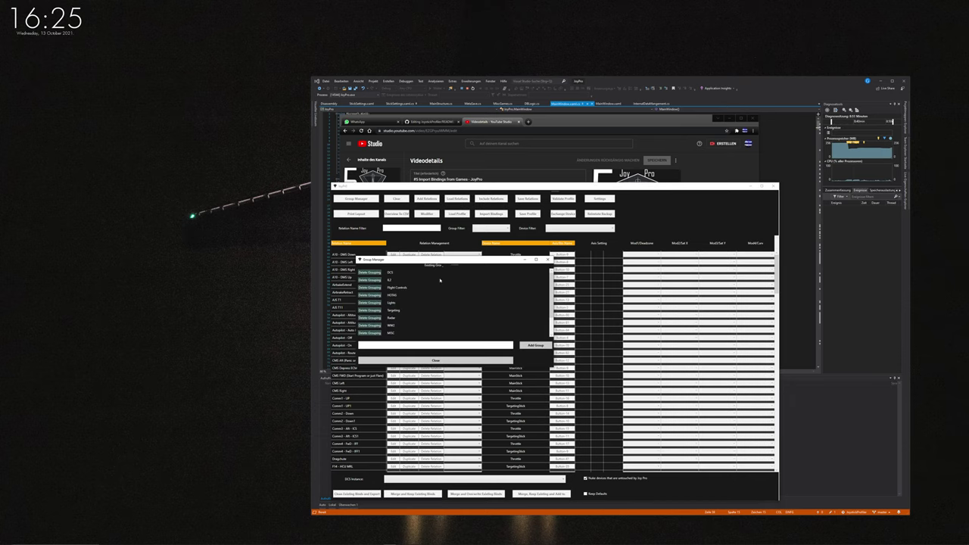
pyautogui.scroll(-1, 425, 317)
pyautogui.write('NewG')
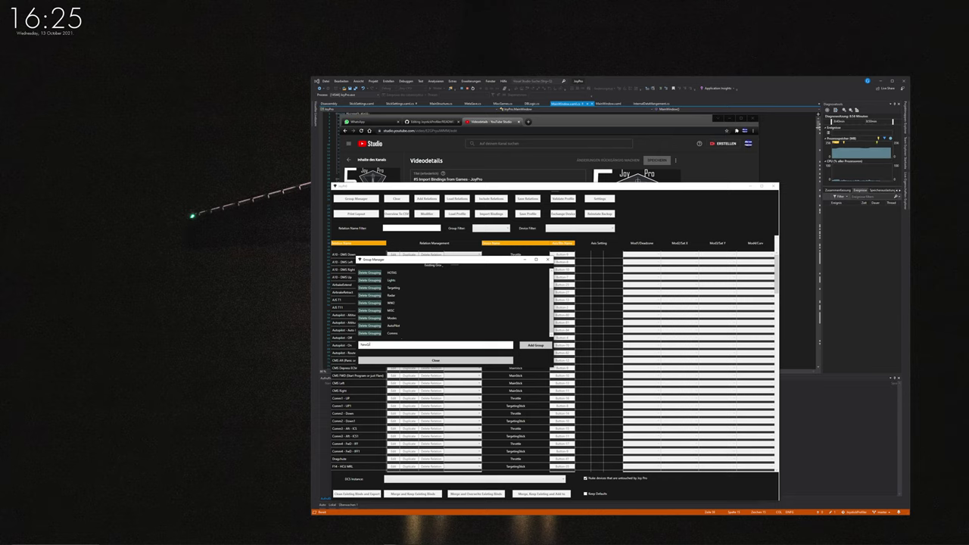
pyautogui.write('roup')
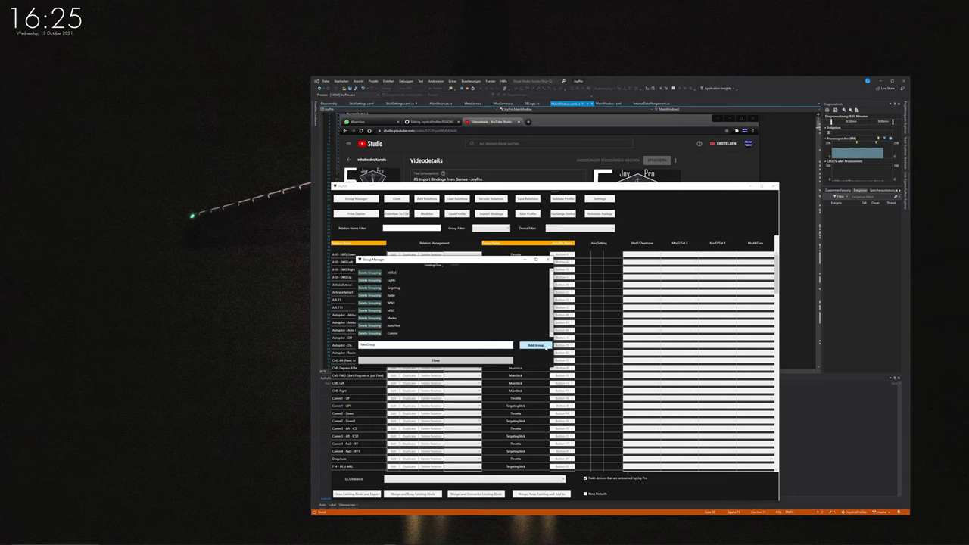
pyautogui.scroll(2, 452, 326)
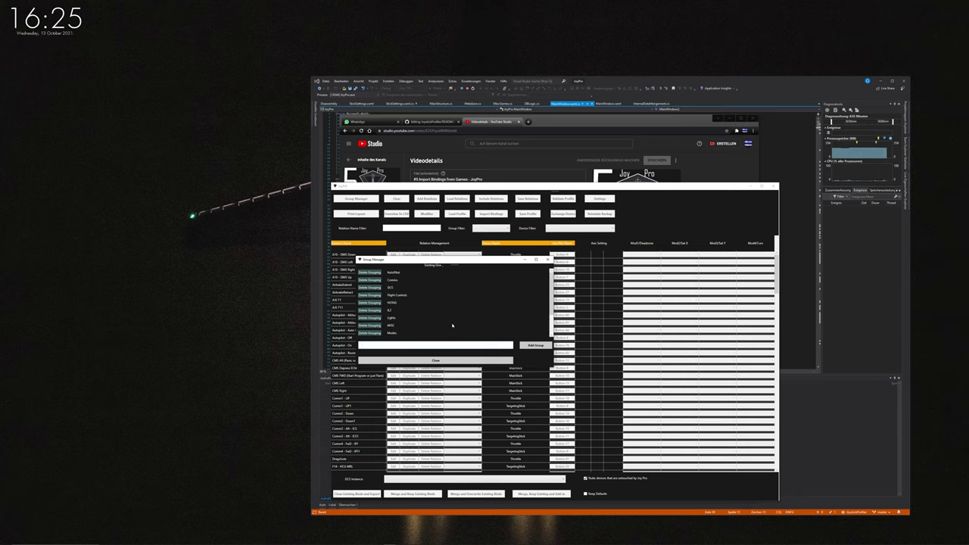
pyautogui.click(447, 362)
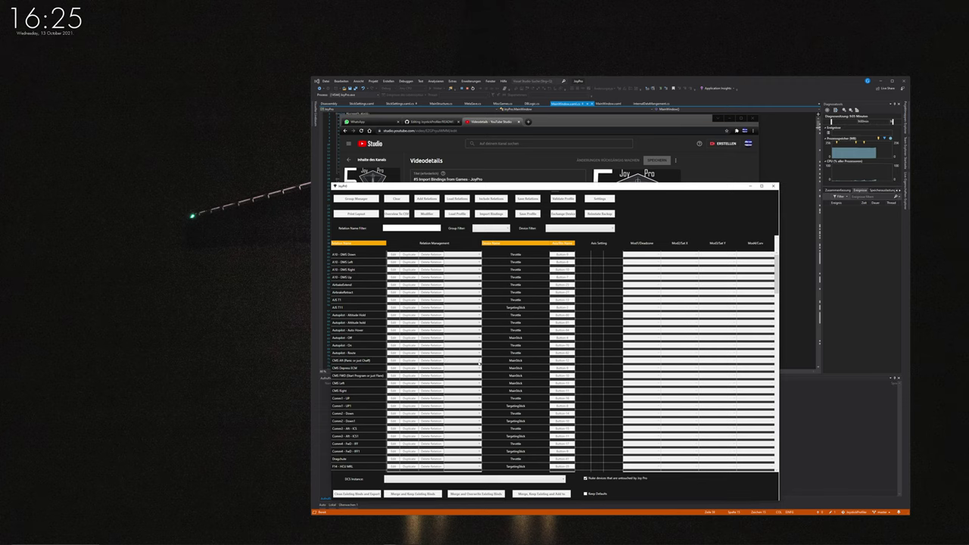
# Assign AirbrakeRetract to NewGroup and limit the group filter to UNASSIGNED and NewGroup
pyautogui.click(479, 292)
pyautogui.click(479, 293)
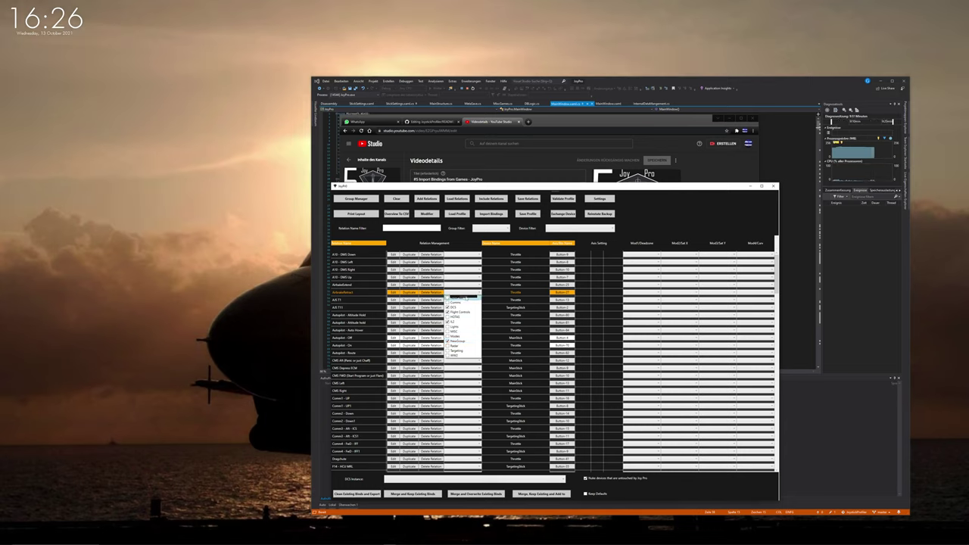
pyautogui.click(490, 229)
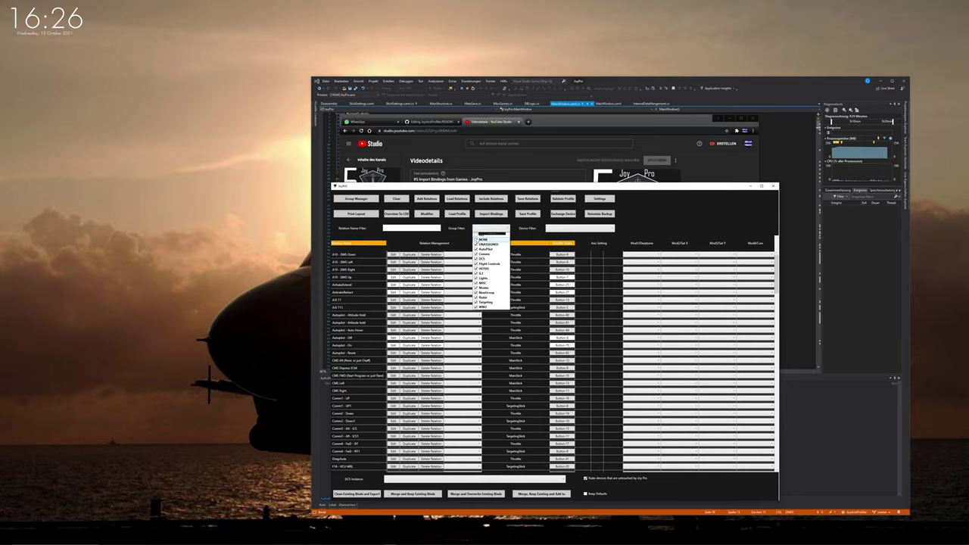
pyautogui.click(477, 234)
pyautogui.click(476, 245)
pyautogui.click(476, 293)
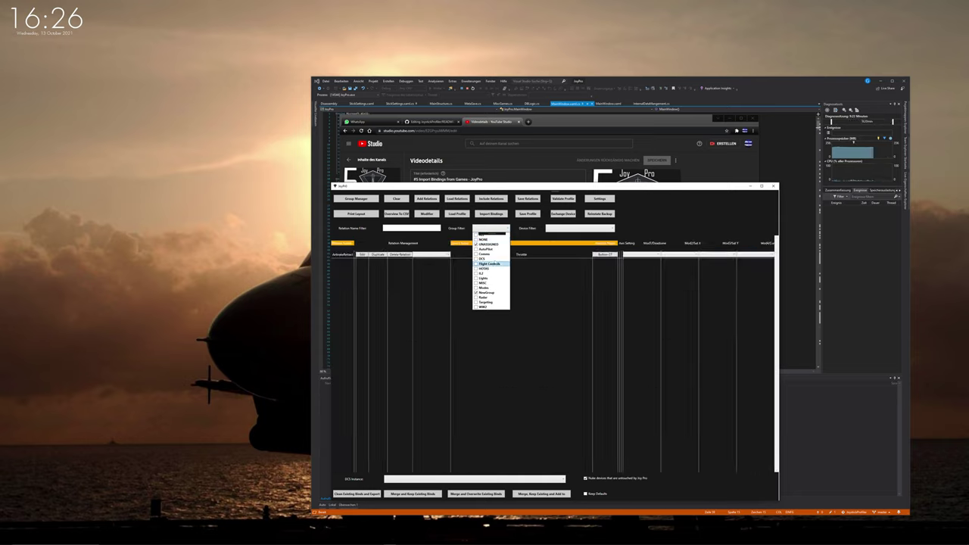
pyautogui.click(491, 228)
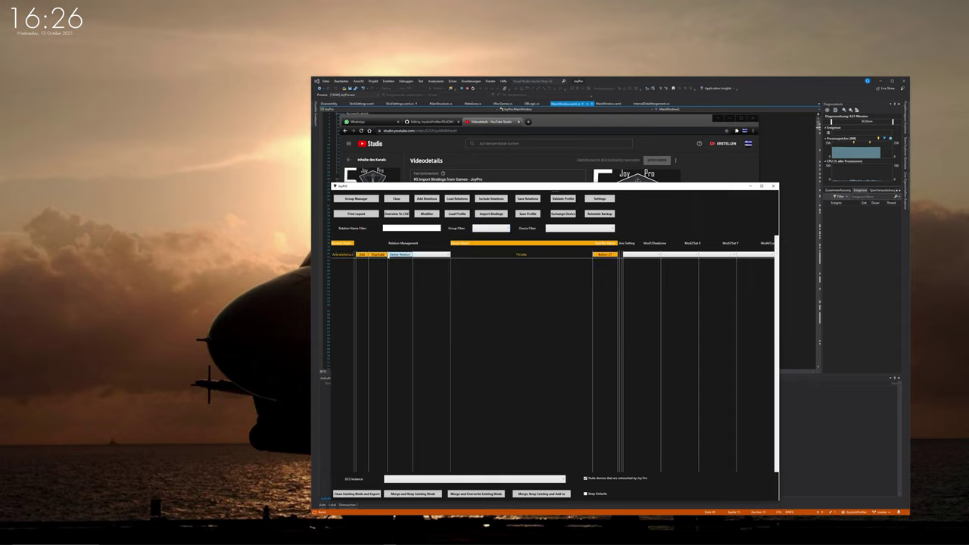
# Reset the group filter to include ALL groups
pyautogui.click(491, 228)
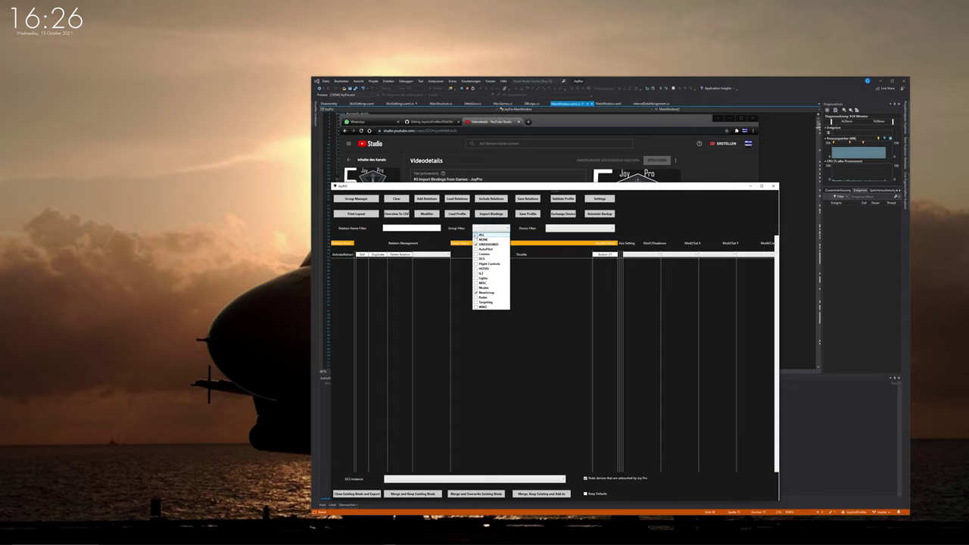
pyautogui.click(477, 236)
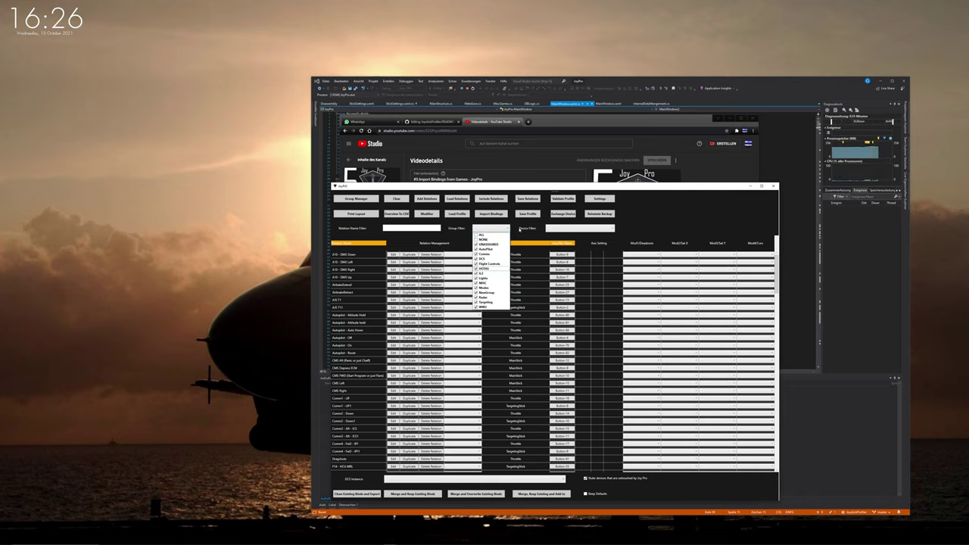
pyautogui.click(533, 323)
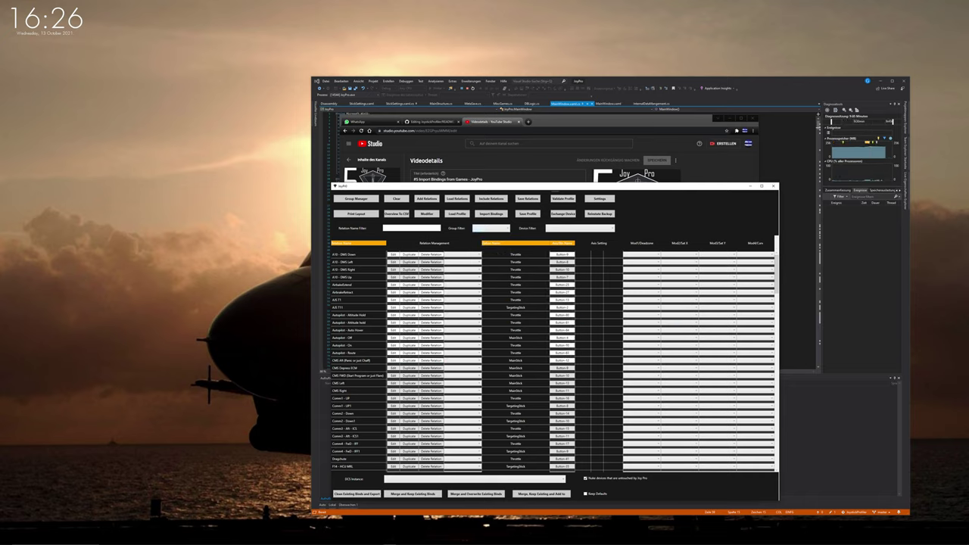